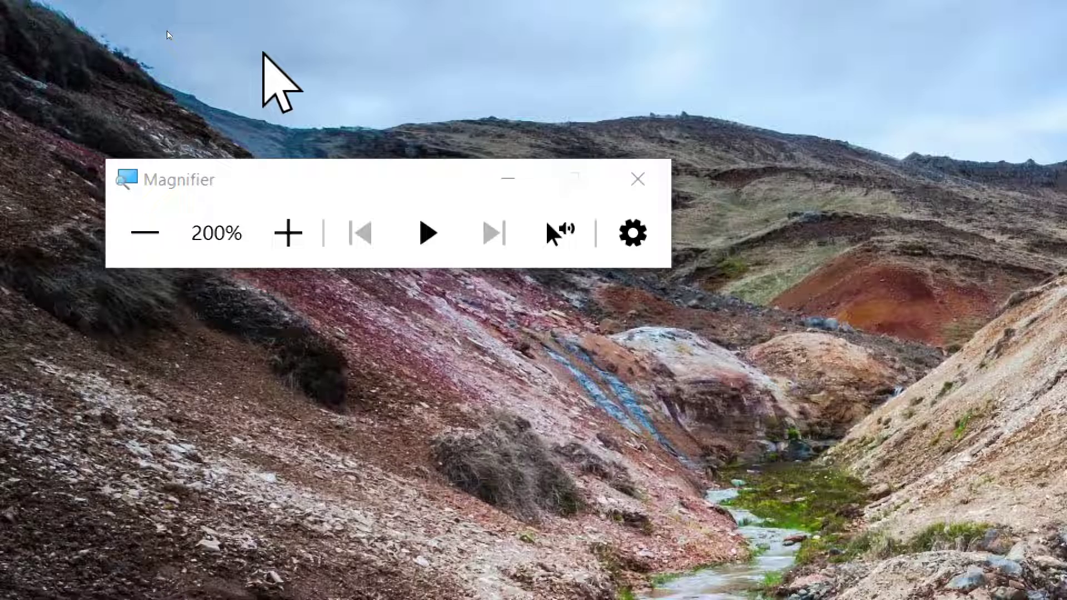
Step: Turn Magnifier off with Win+Esc so the desktop returns to normal size
key("super+Escape")
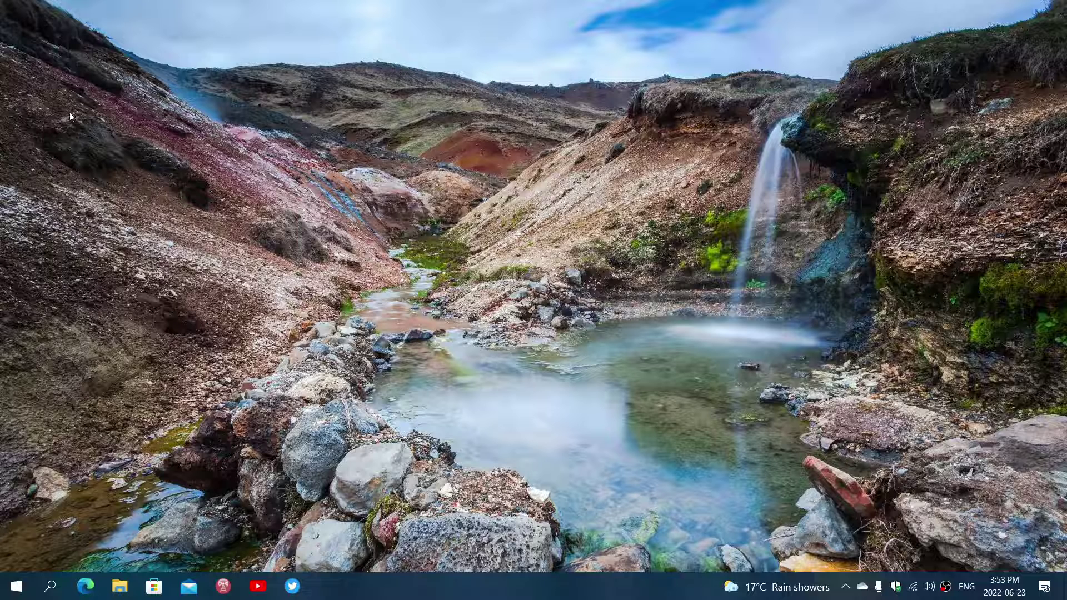
Step: Open Settings from the Win+X menu and go to the Ease of Access display page
right_click(11, 595)
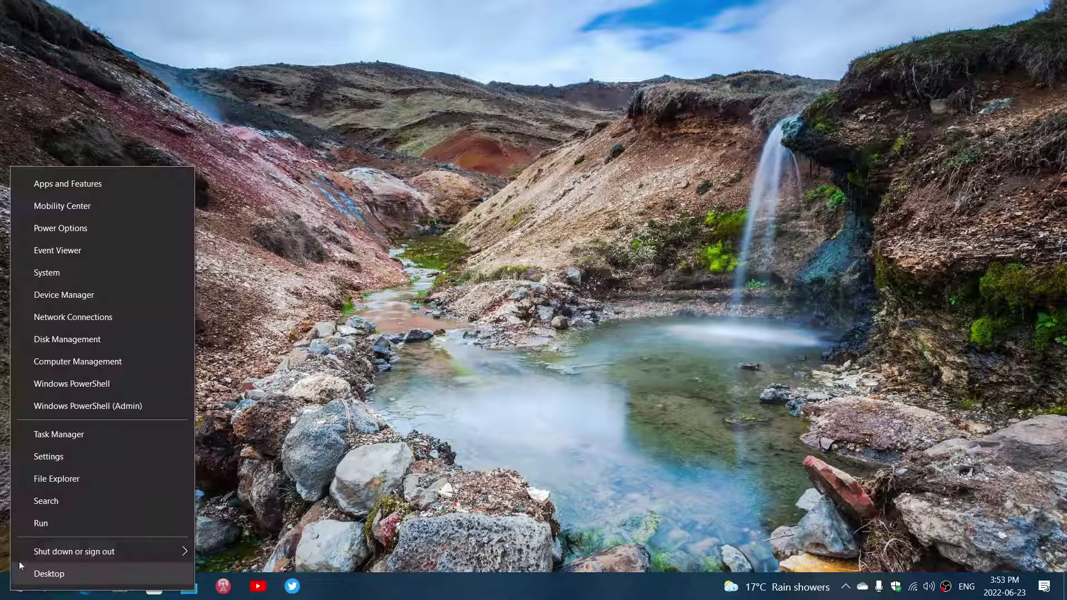
left_click(81, 457)
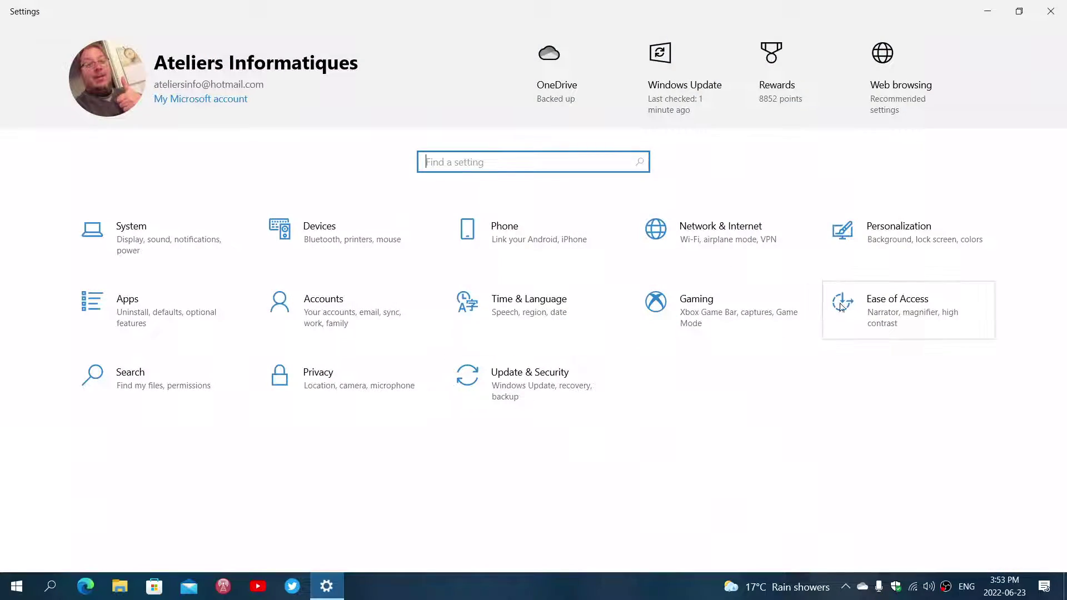
left_click(920, 312)
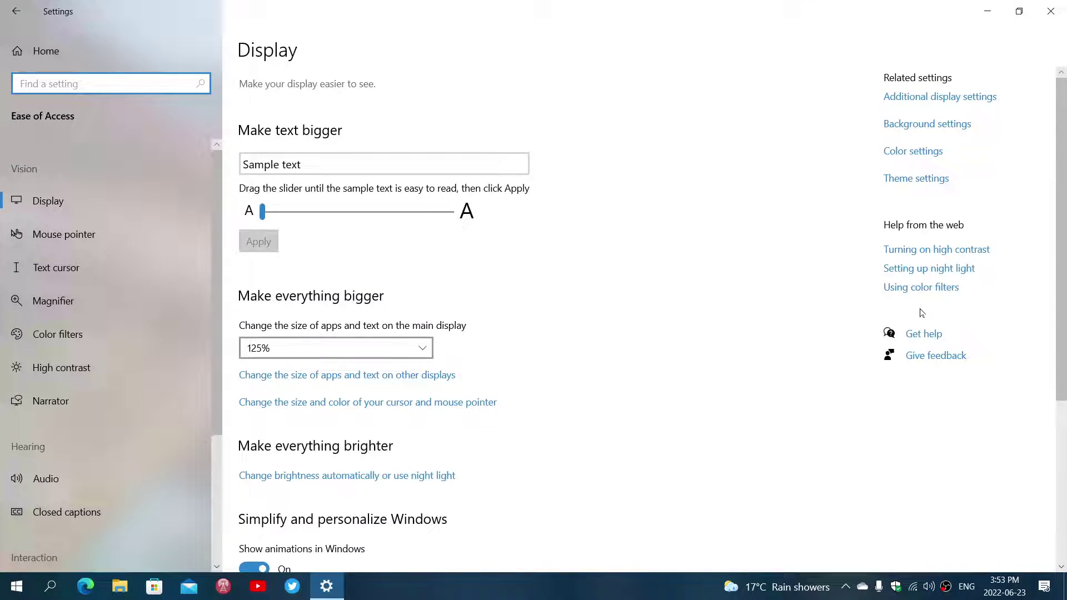
Step: Open the Magnifier settings page and keep the view set to Full screen
left_click(82, 303)
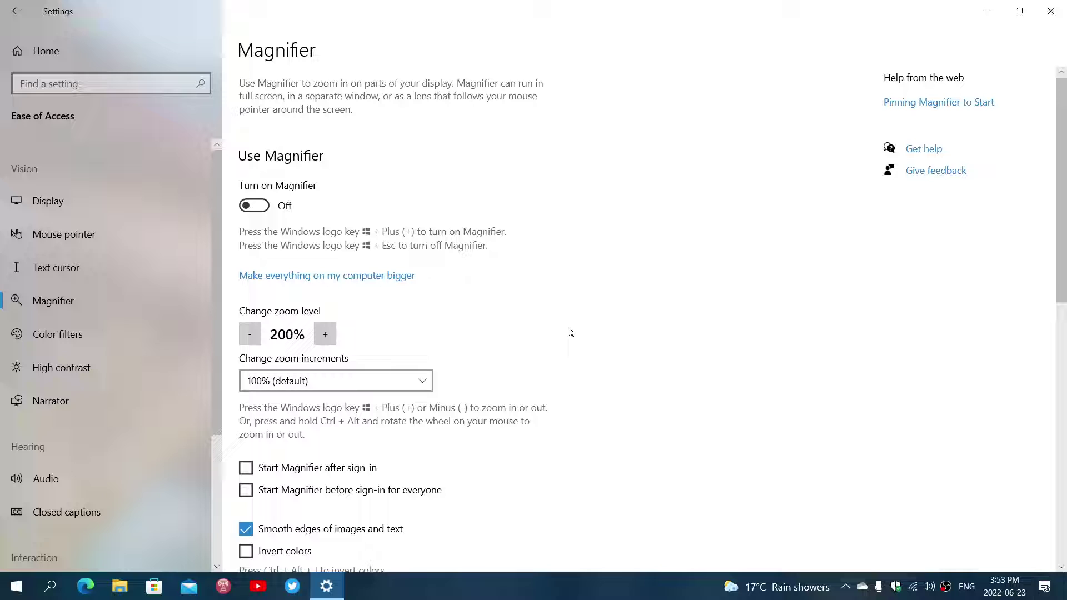
scroll(568, 331, "down", 5)
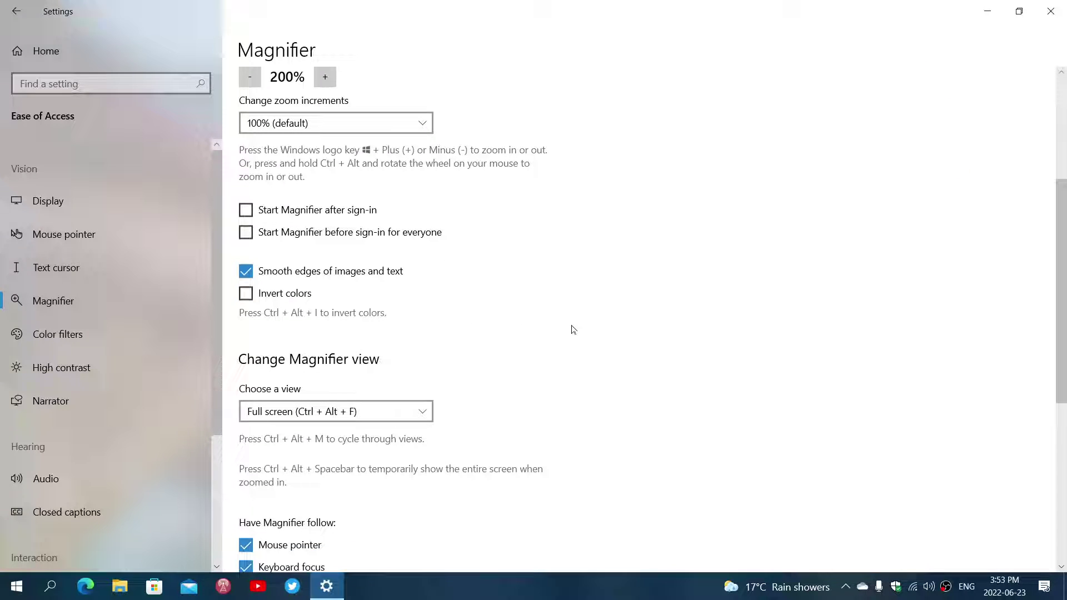
left_click(372, 417)
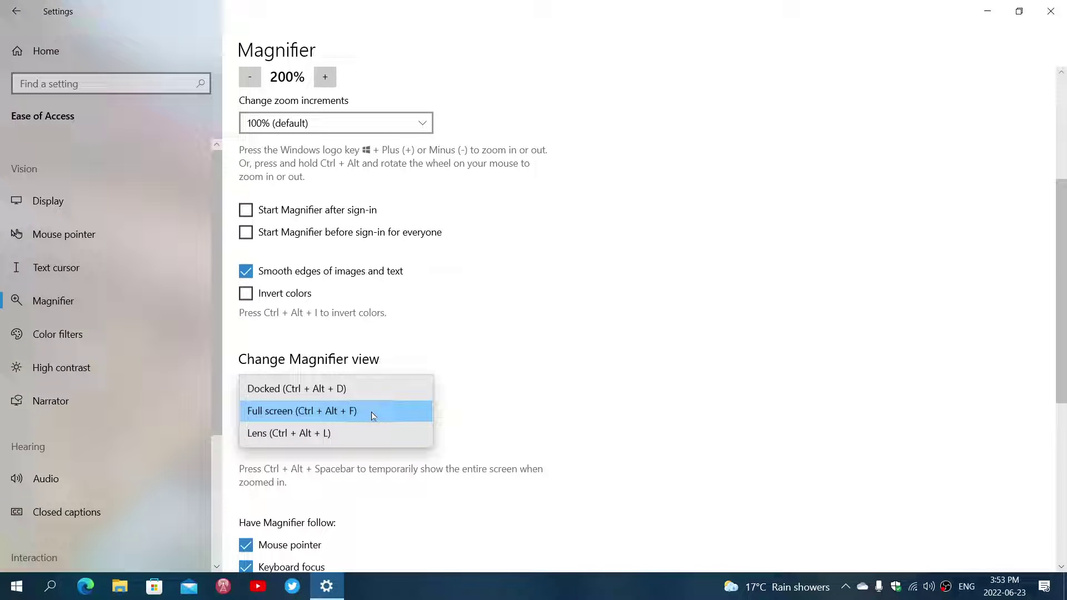
left_click(582, 391)
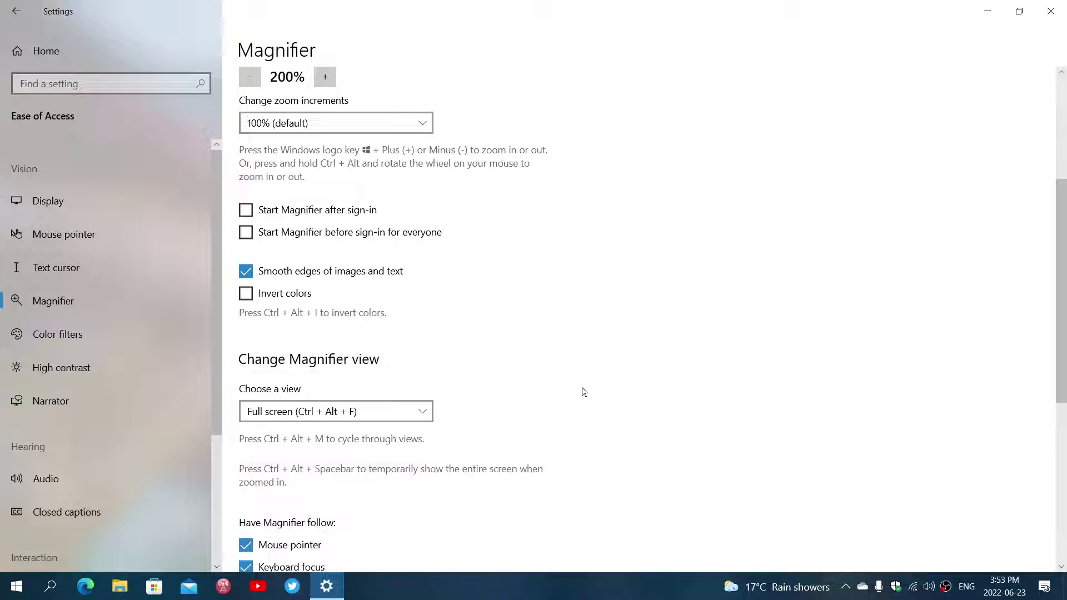
scroll(582, 391, "up", 5)
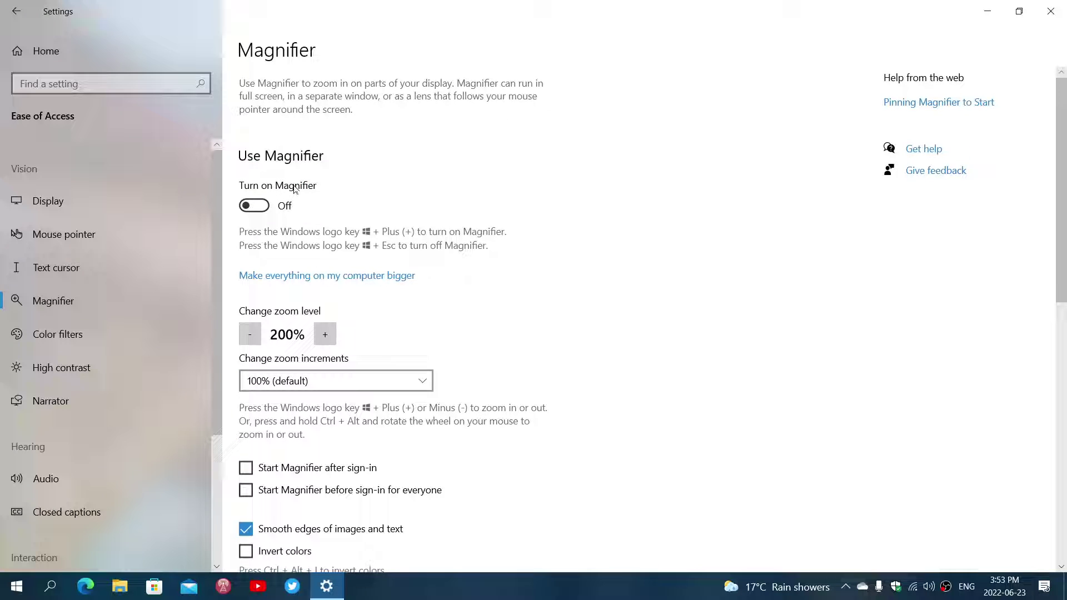
Step: Turn Magnifier on and raise the zoom to 300%
left_click(255, 206)
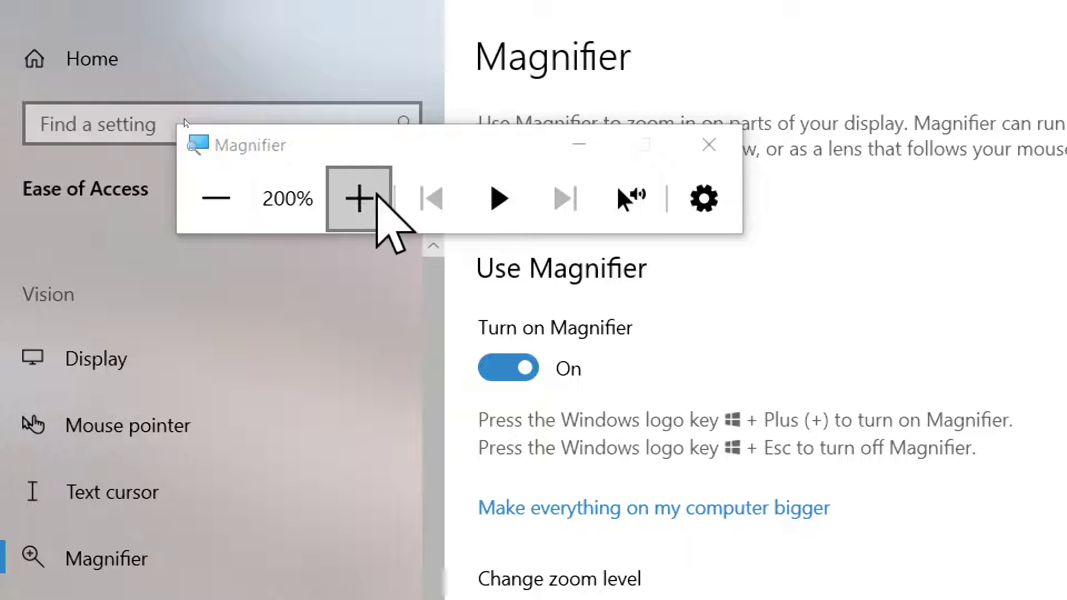
left_click(359, 198)
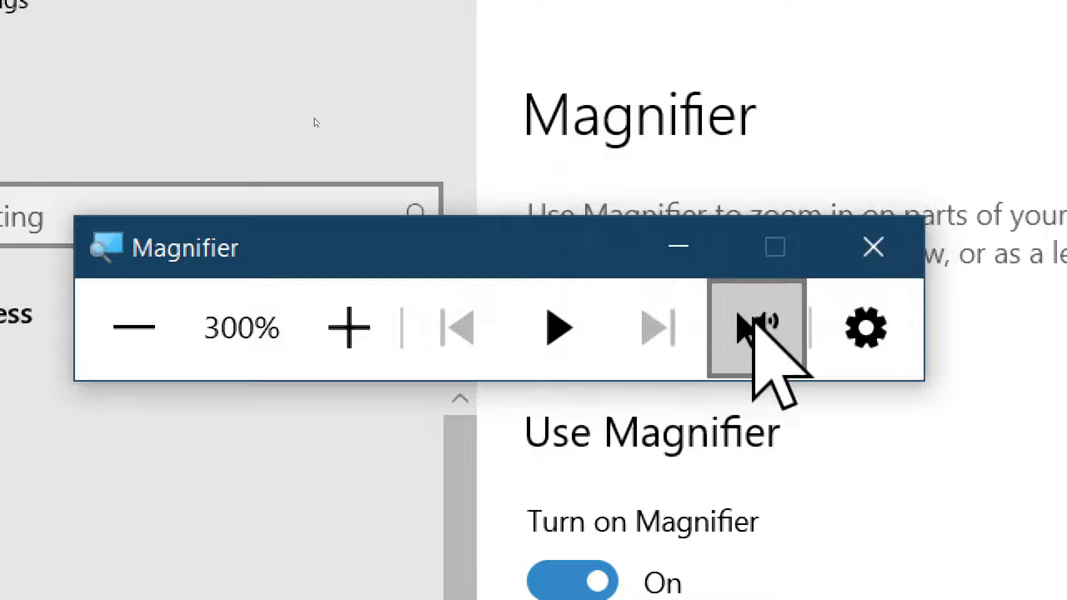
Step: Use Read from here to have Magnifier read the text aloud from a clicked point
left_click(755, 327)
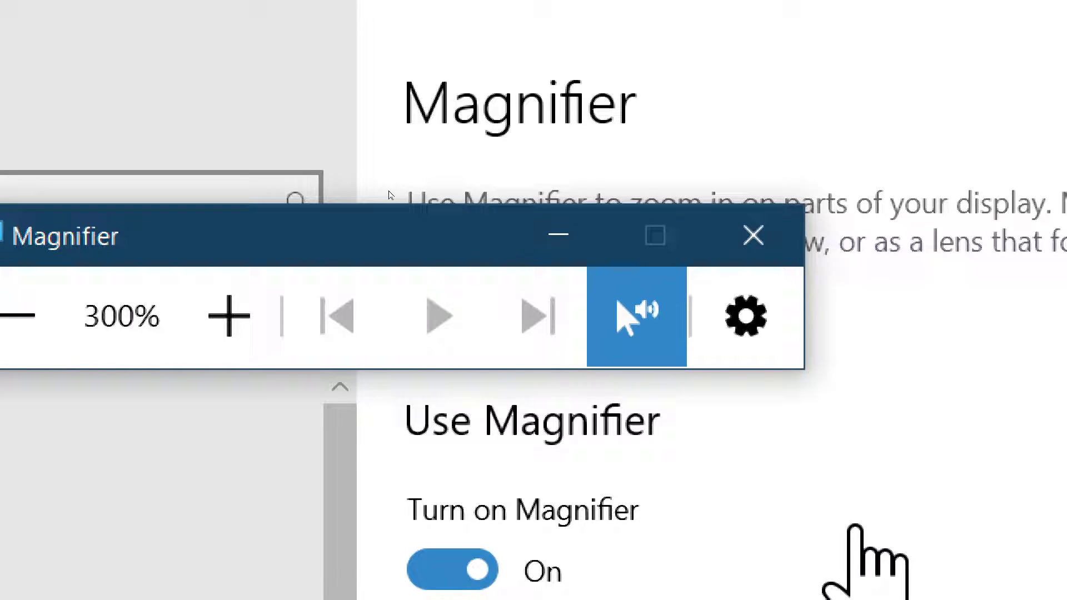
left_click(855, 526)
scroll(854, 528, "down", 5)
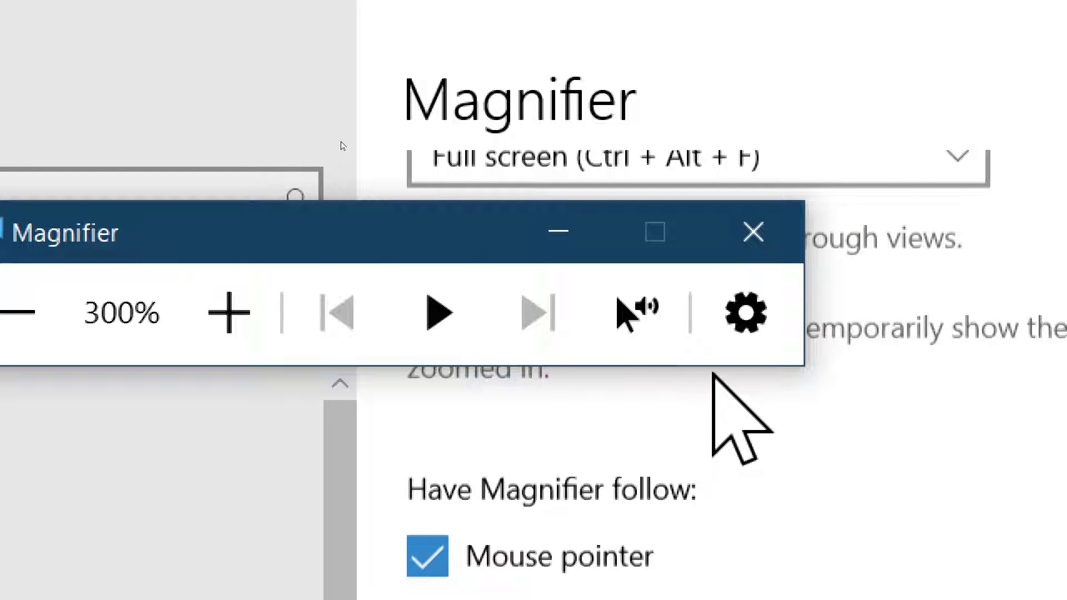
left_click(948, 340)
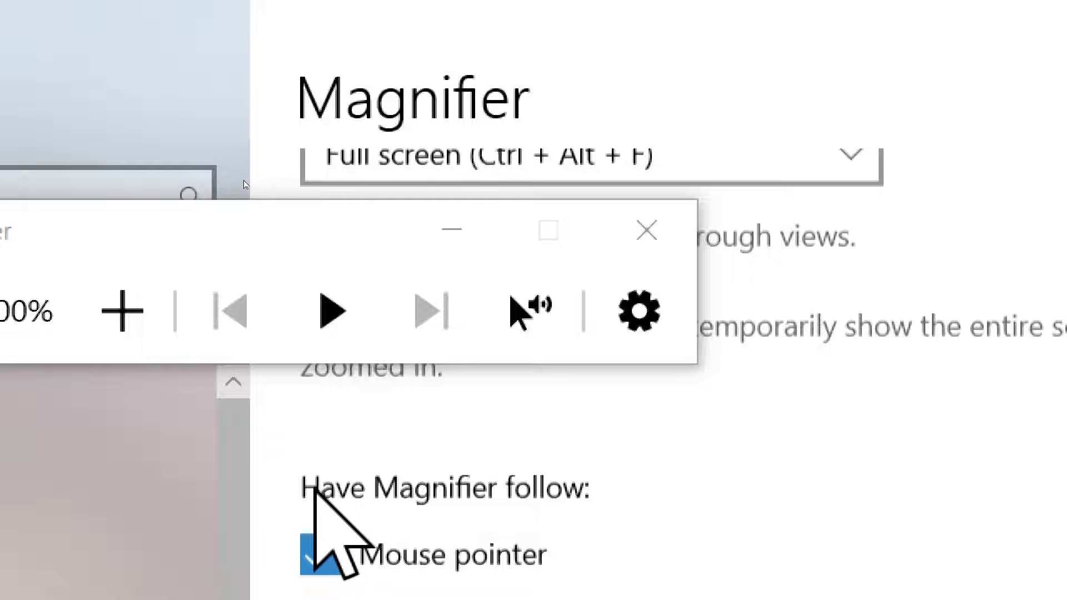
left_click(514, 303)
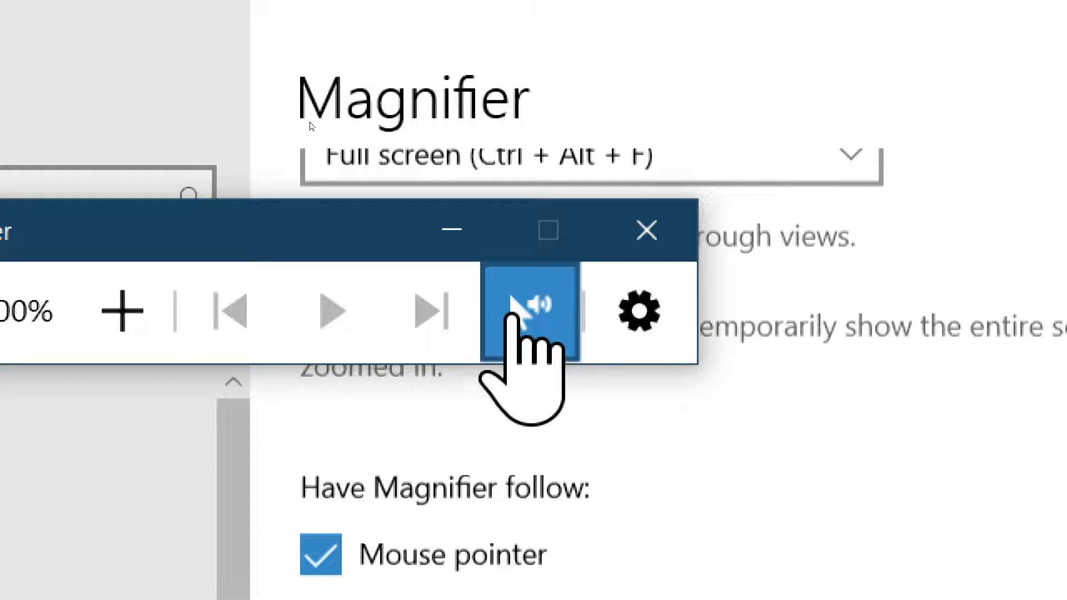
left_click(331, 482)
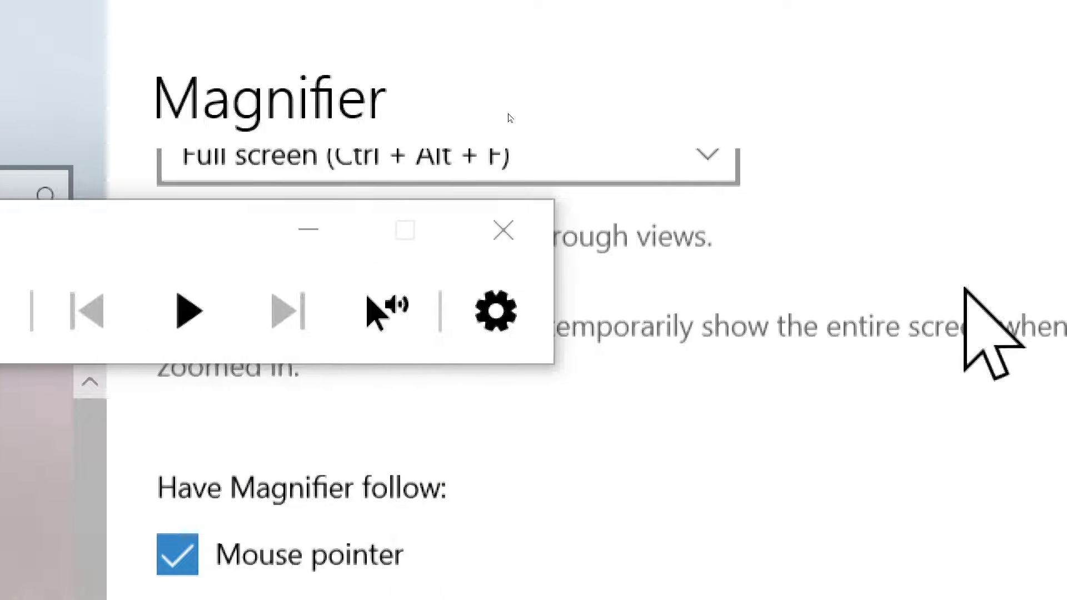
Step: Move the Magnifier toolbar higher and read aloud the tip about showing the entire screen
left_click(157, 225)
left_click_drag(157, 225, 194, 89)
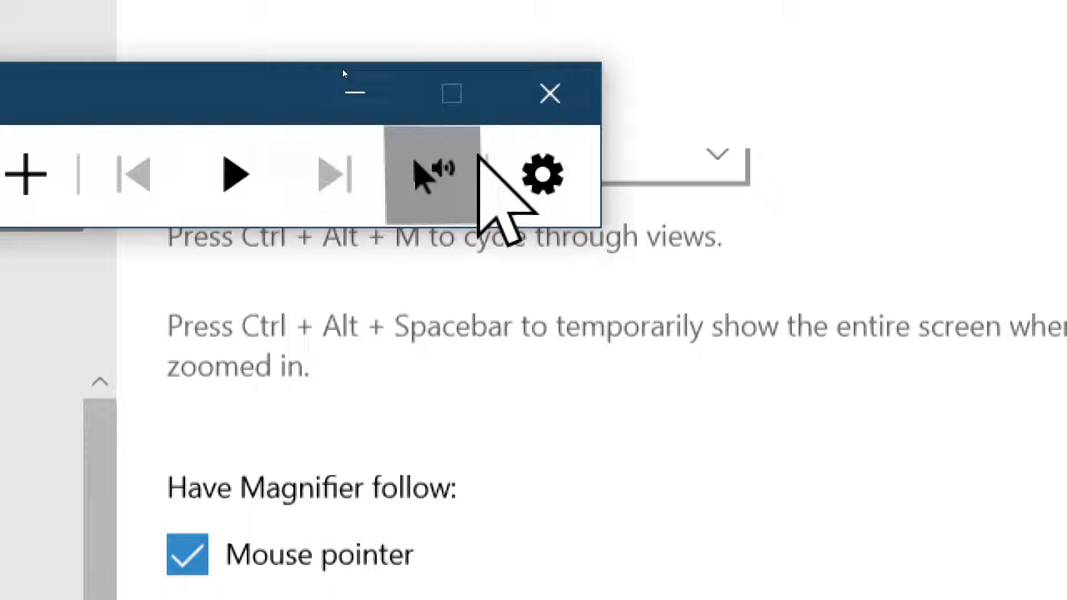
left_click(477, 159)
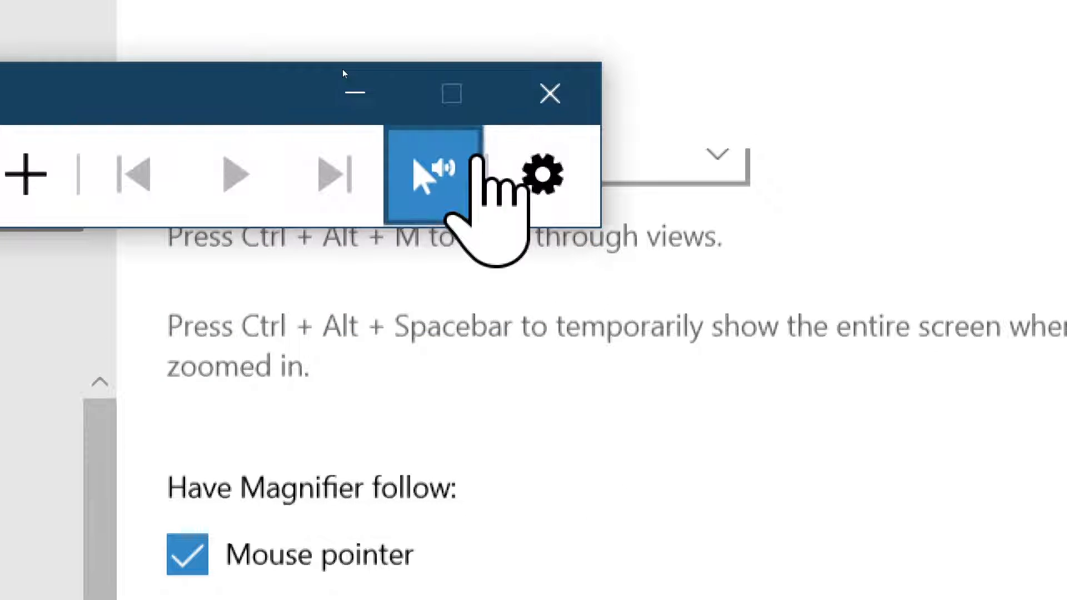
left_click(203, 319)
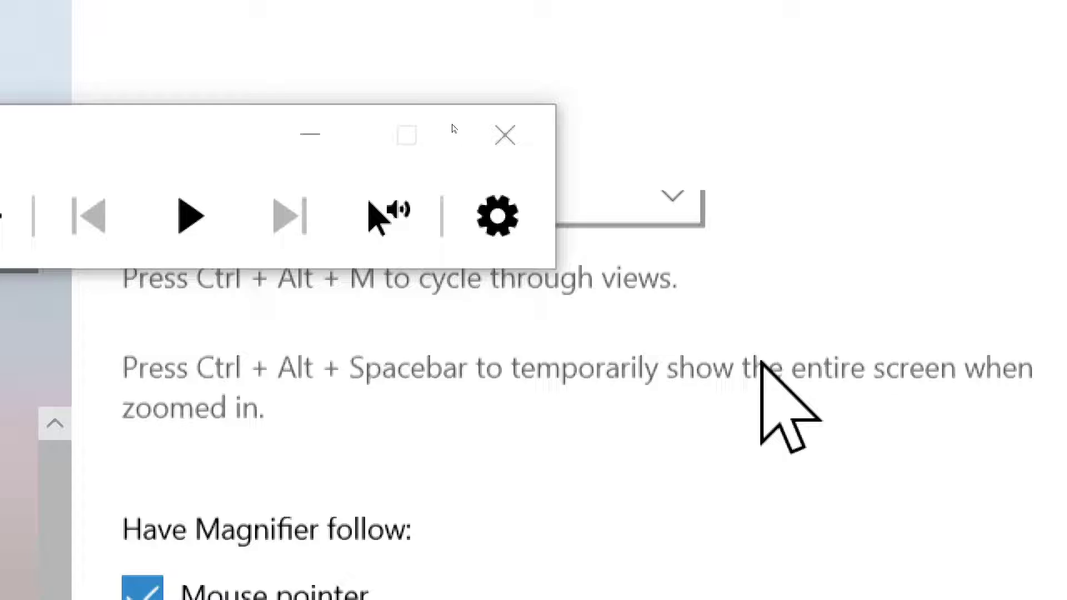
Step: Change the Magnifier reading voice to Microsoft Linda - English (Canada)
left_click(493, 237)
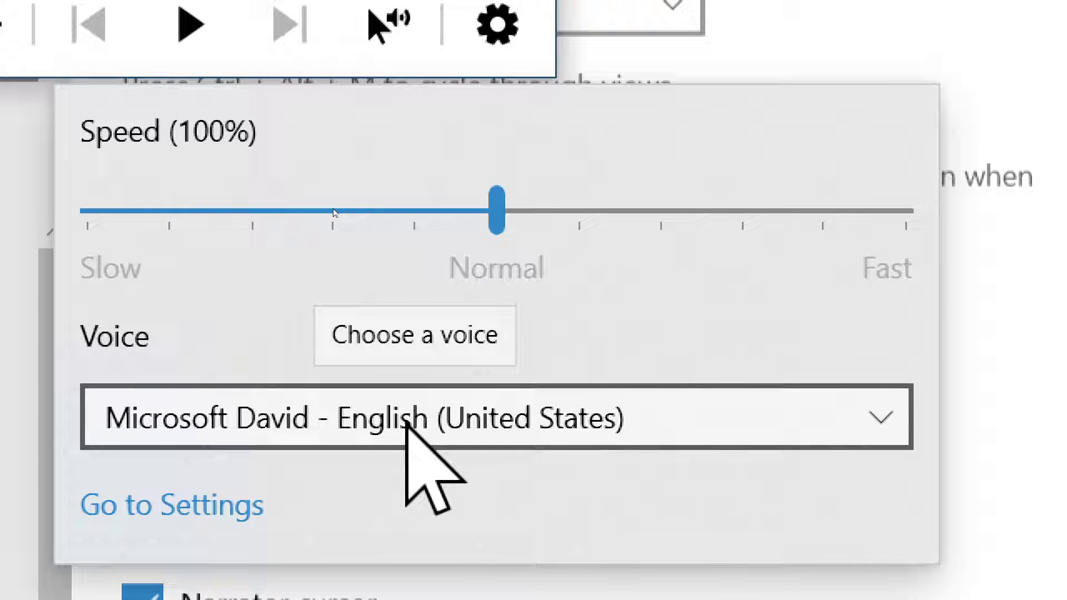
left_click(405, 422)
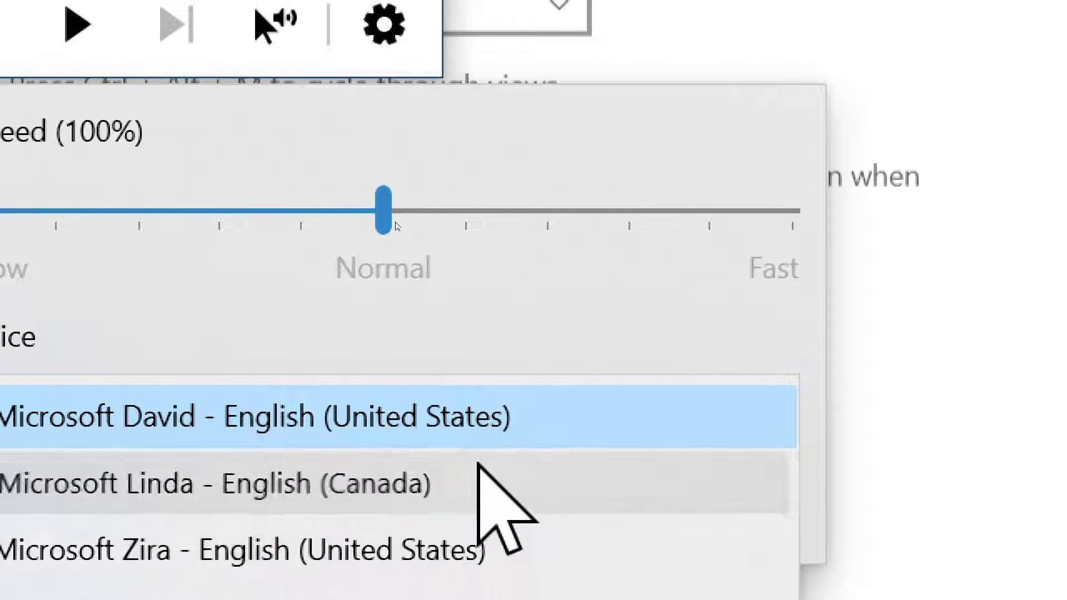
left_click(480, 470)
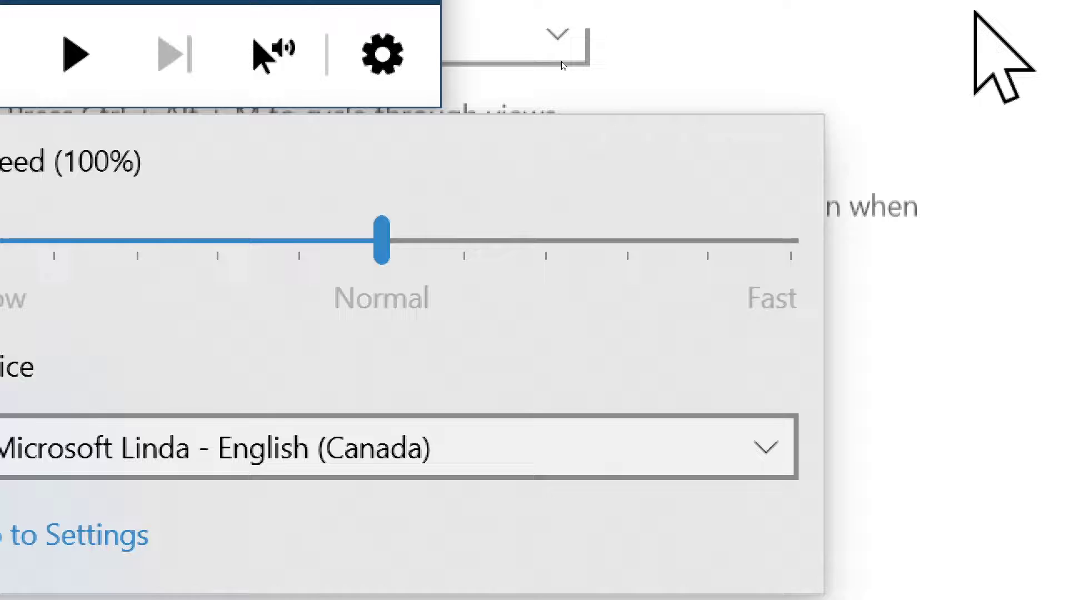
left_click(911, 70)
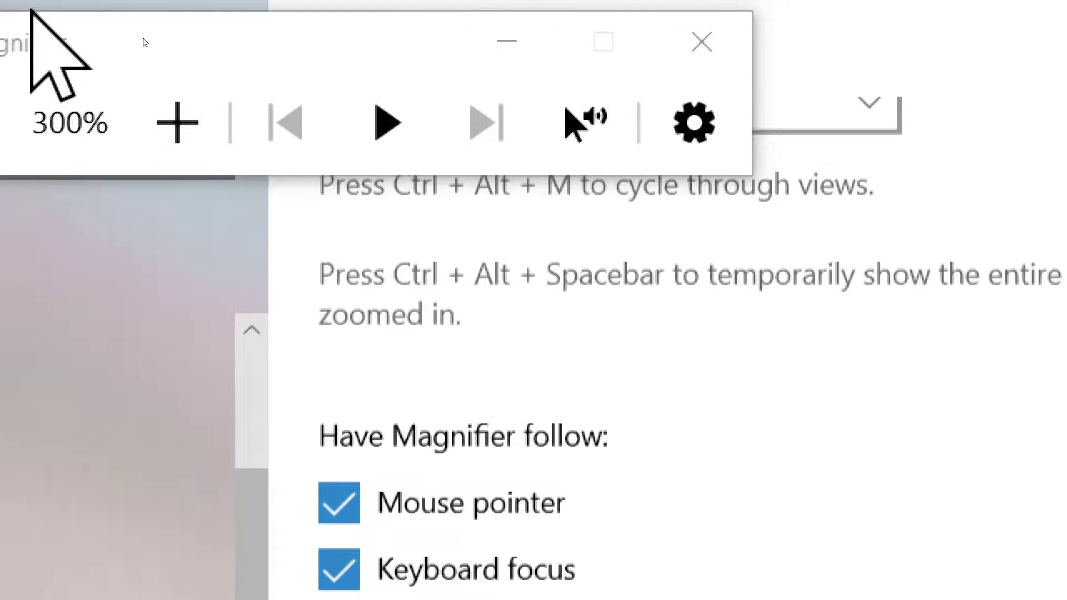
Step: Lower the zoom to 200%, move the toolbar aside, and list the Docked, Full screen and Lens views
left_click(44, 131)
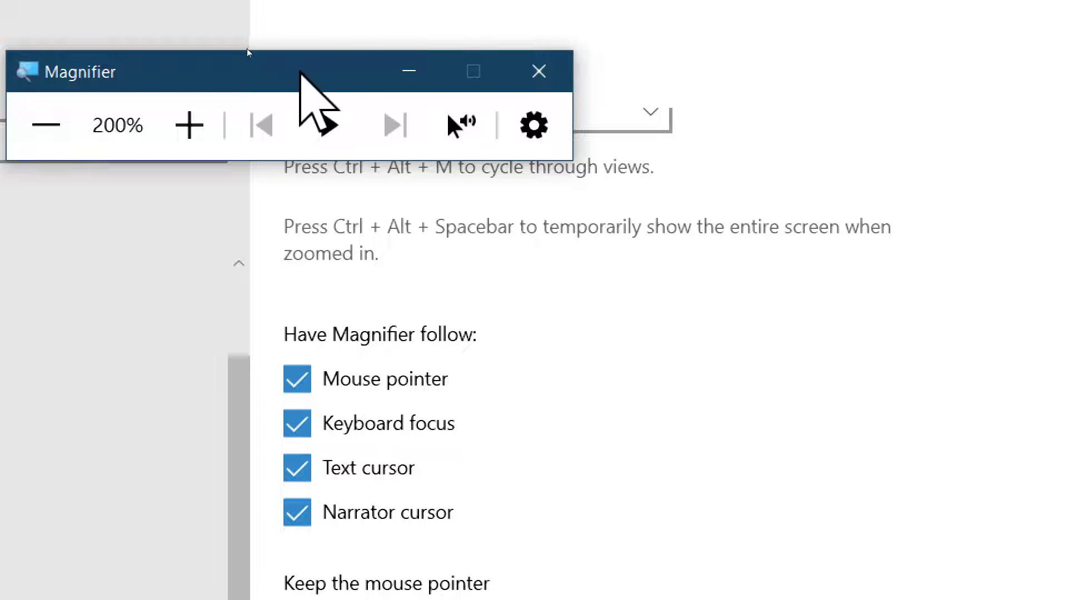
left_click_drag(326, 52, 762, 309)
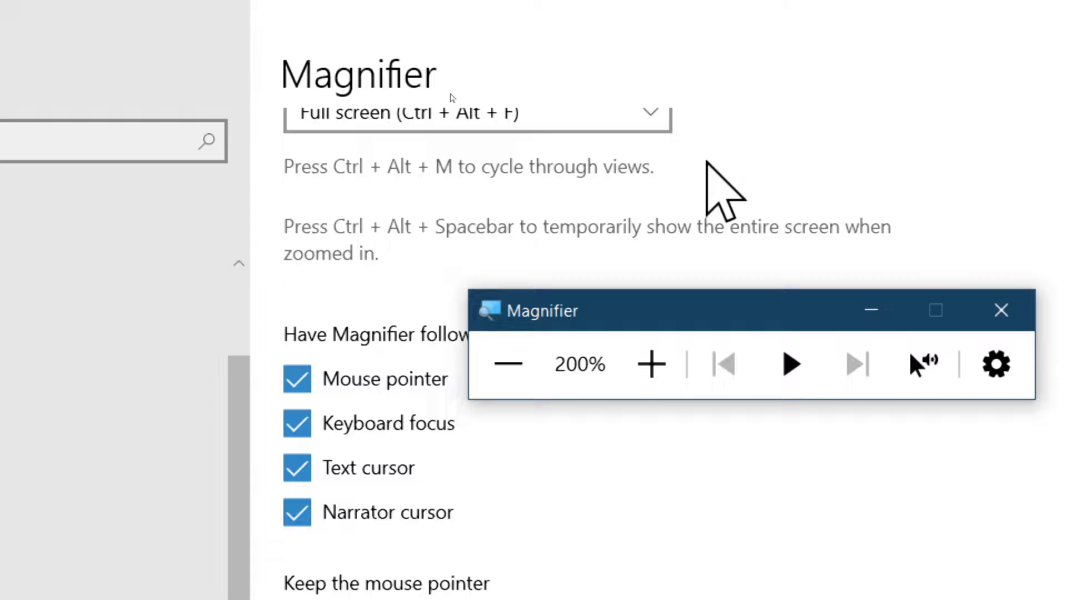
scroll(708, 166, "up", 5)
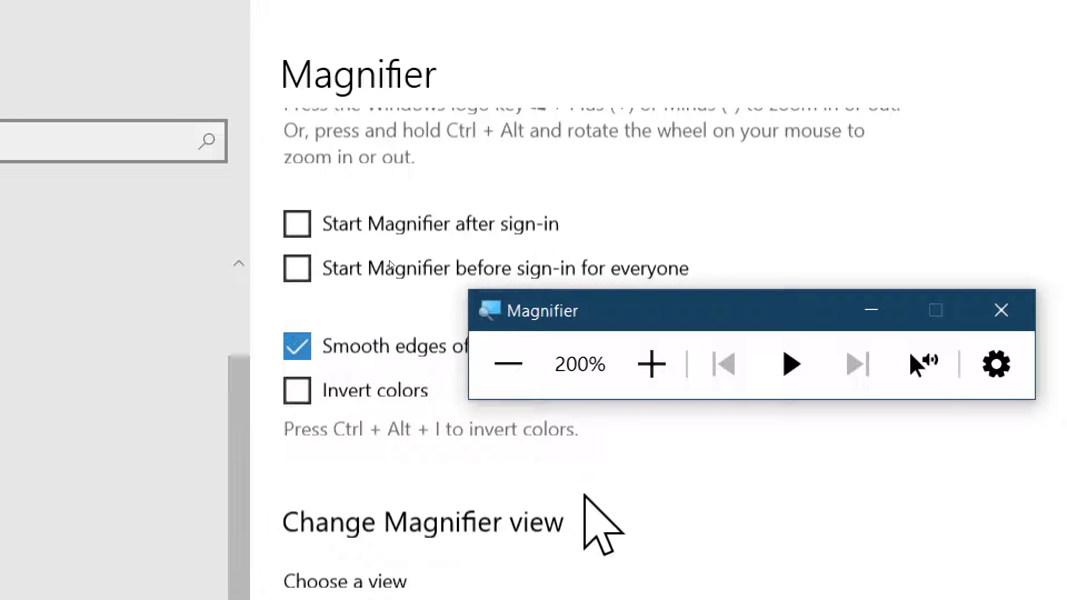
scroll(584, 496, "down", 5)
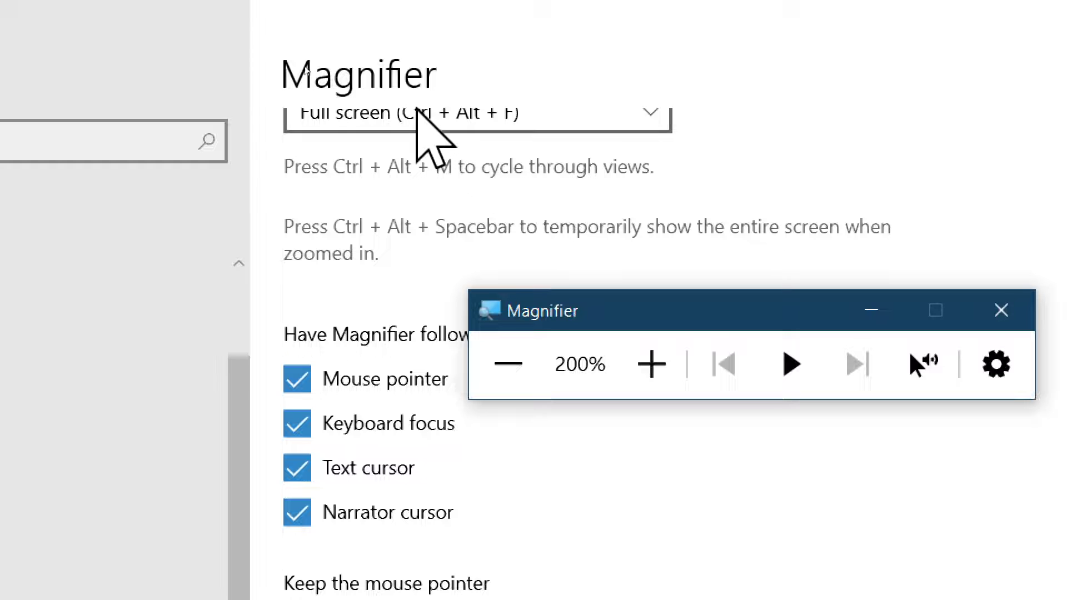
left_click(415, 108)
left_click(411, 114)
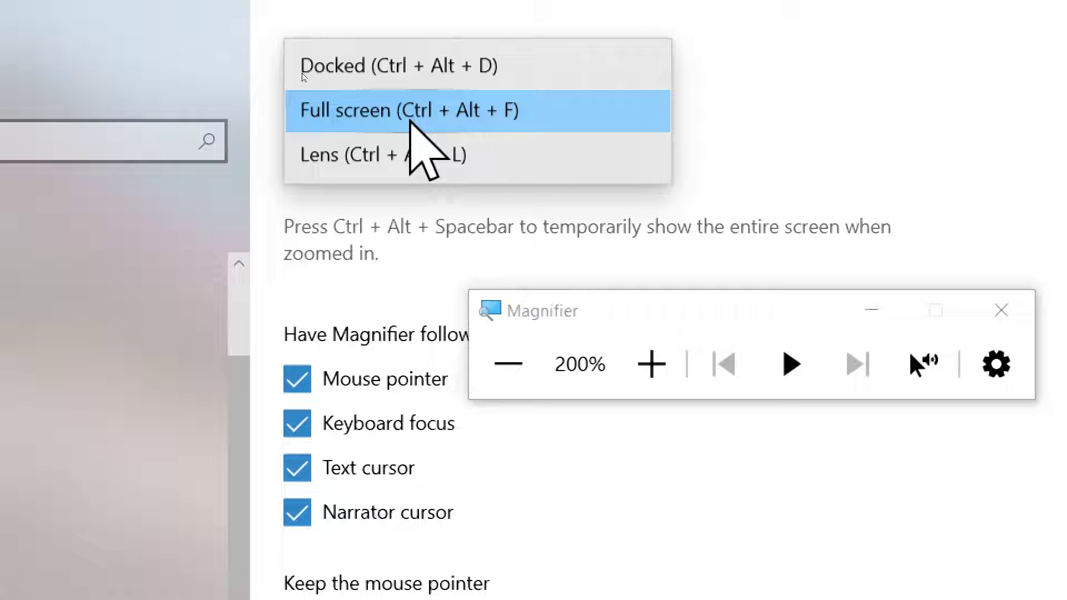
Step: Switch to Docked view, make the docked pane taller, then change to Lens view
left_click(400, 70)
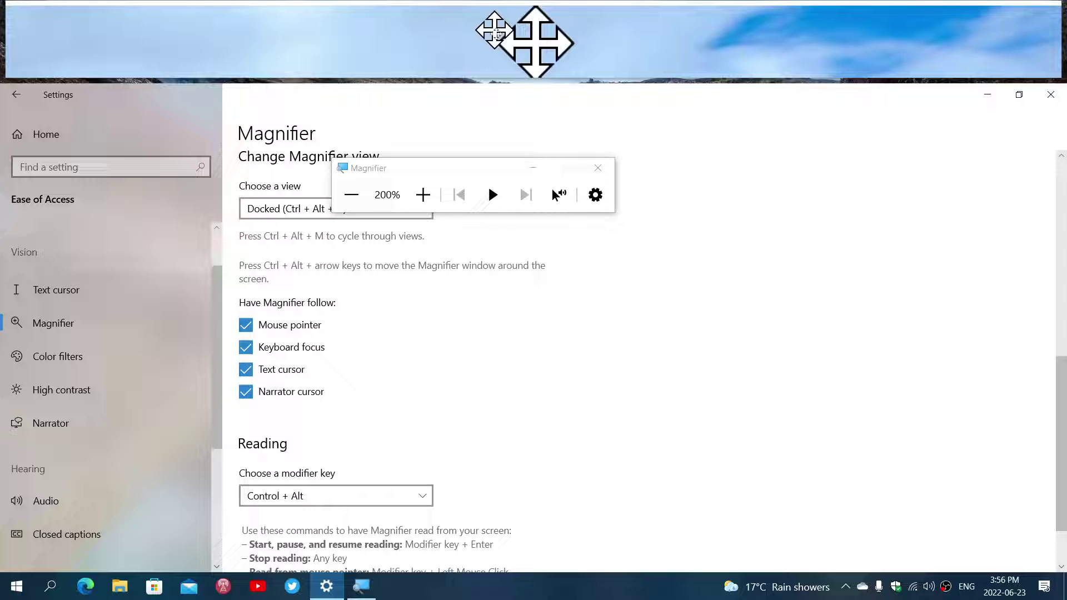
left_click_drag(496, 100, 478, 196)
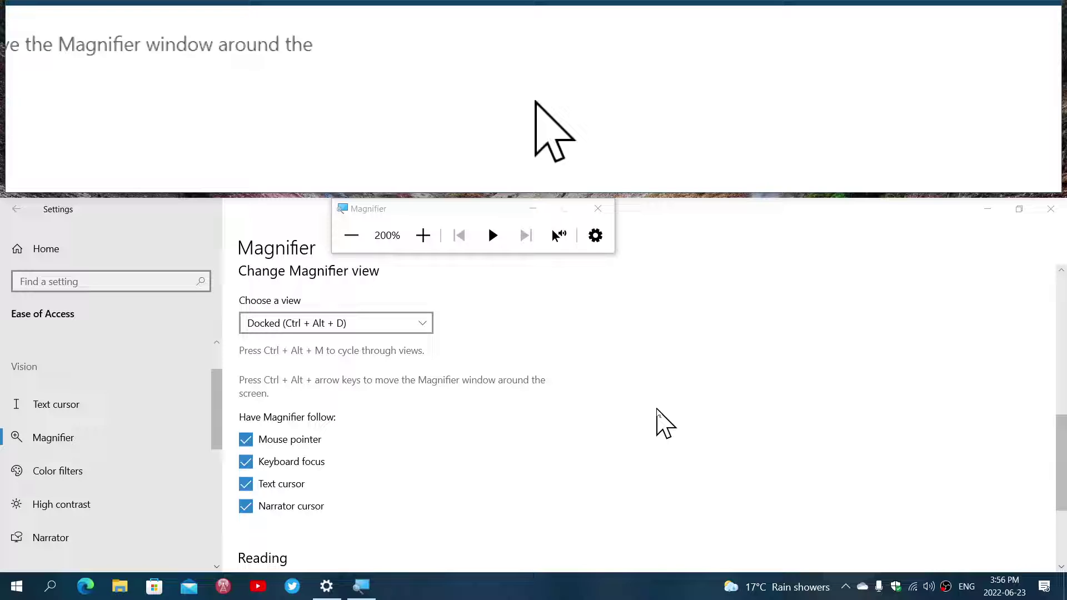
left_click(360, 328)
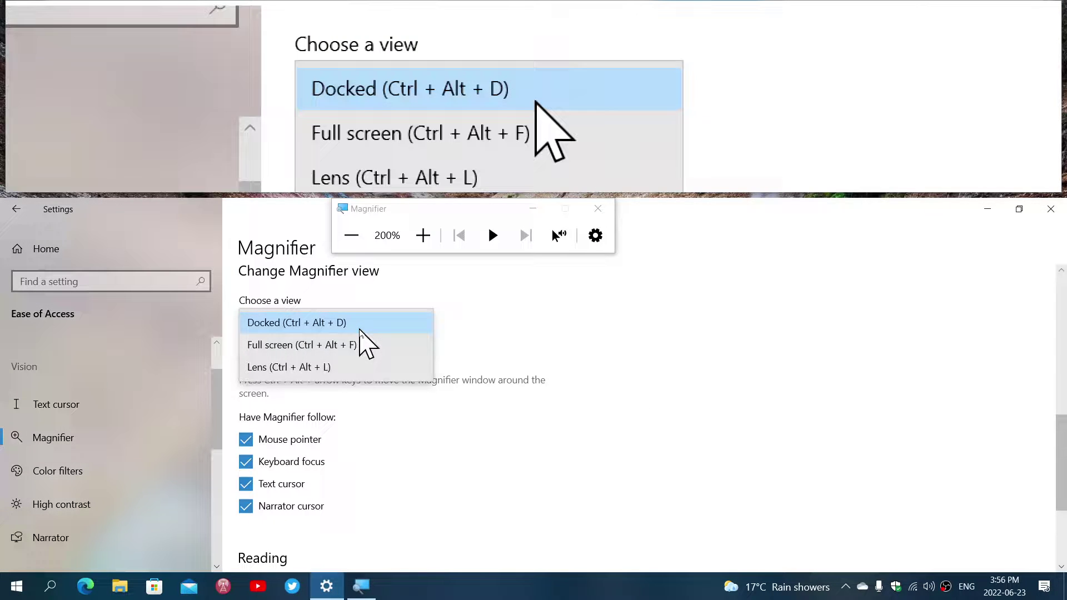
left_click(344, 368)
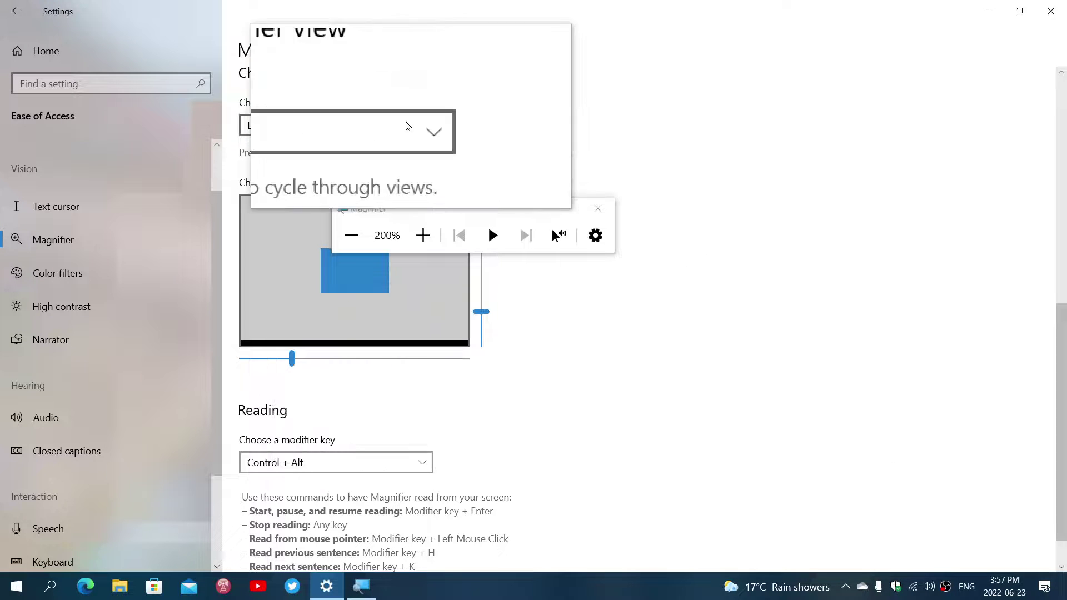
Step: Choose Full screen (Ctrl + Alt + F) in the Choose a view list
left_click(361, 125)
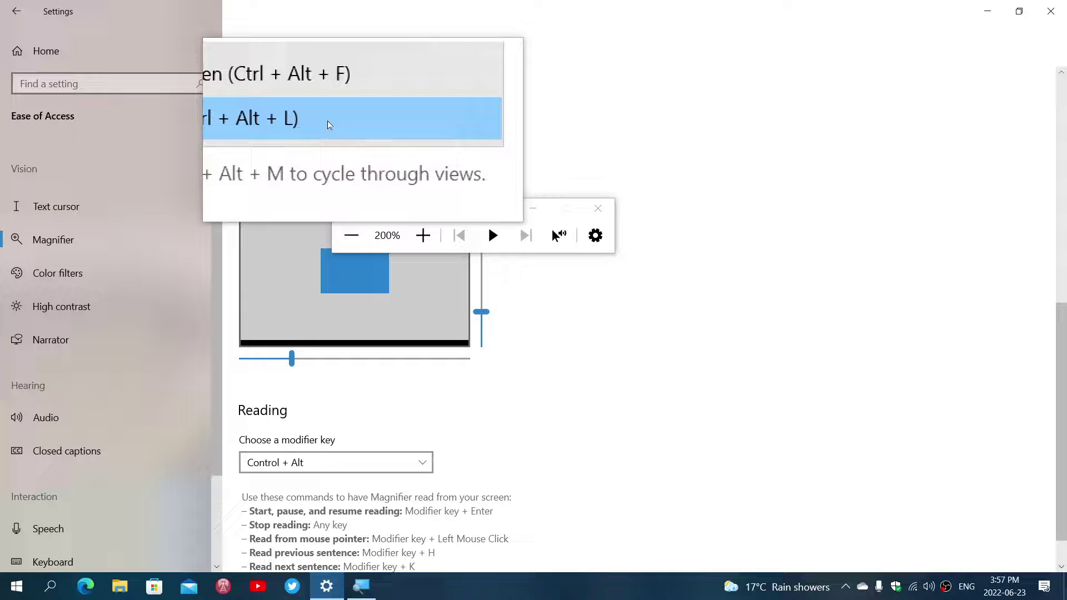
left_click(278, 106)
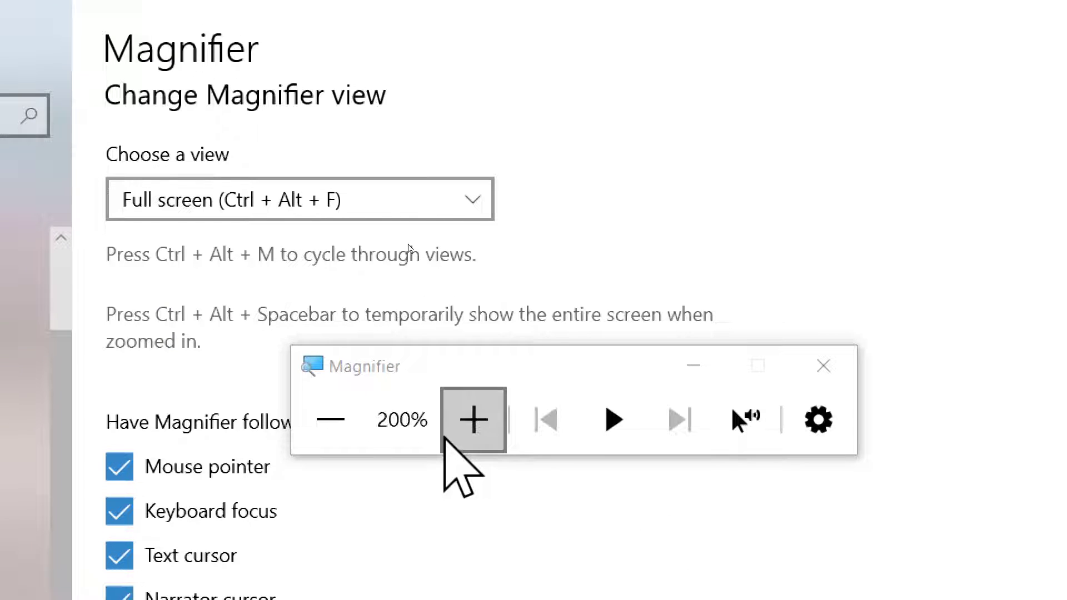
left_click(473, 426)
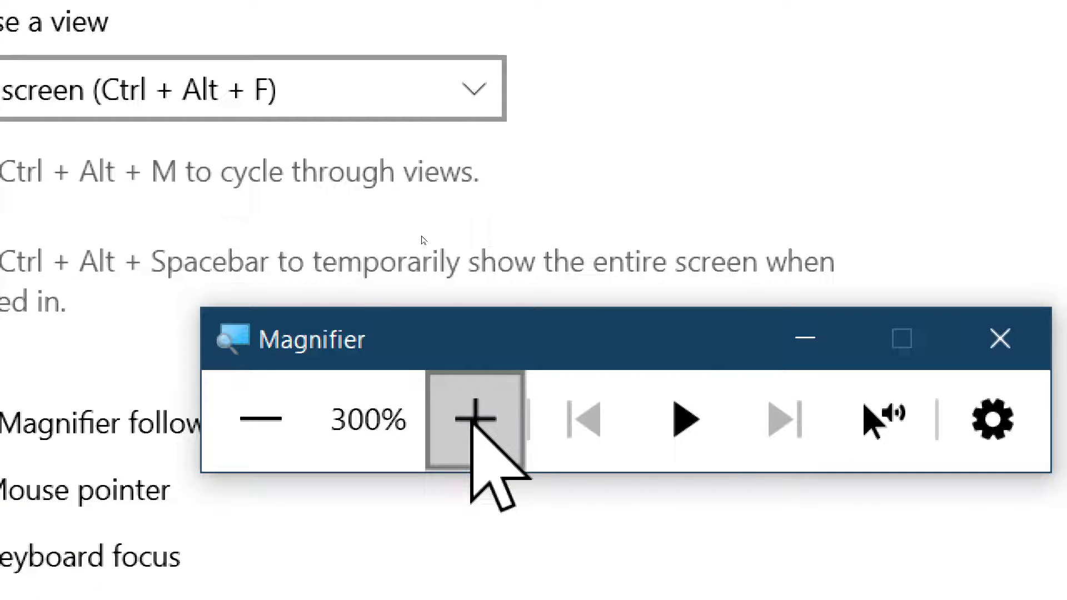
left_click(472, 425)
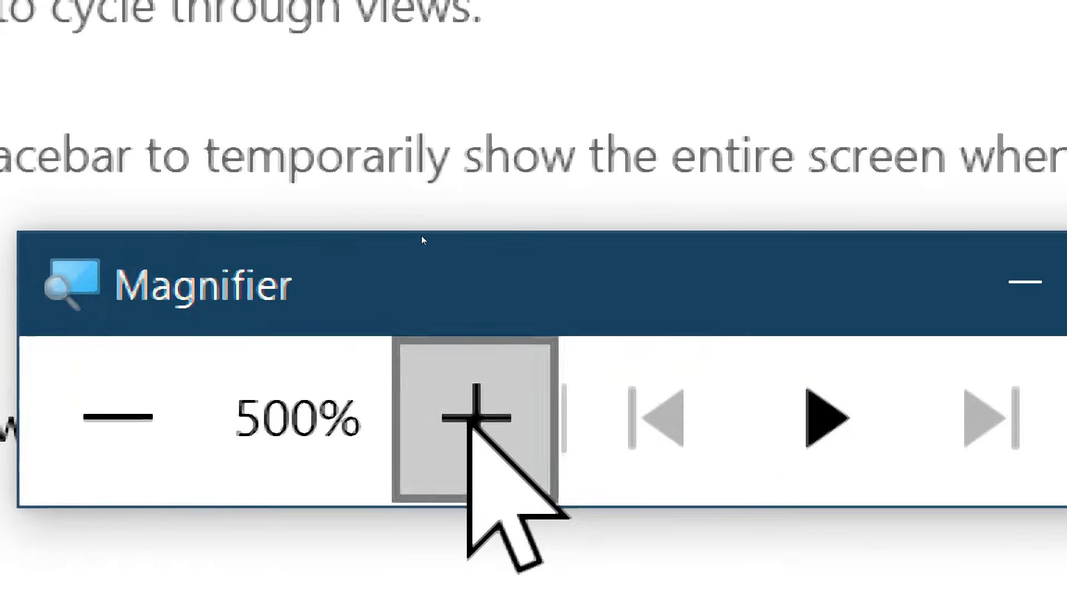
left_click(509, 389)
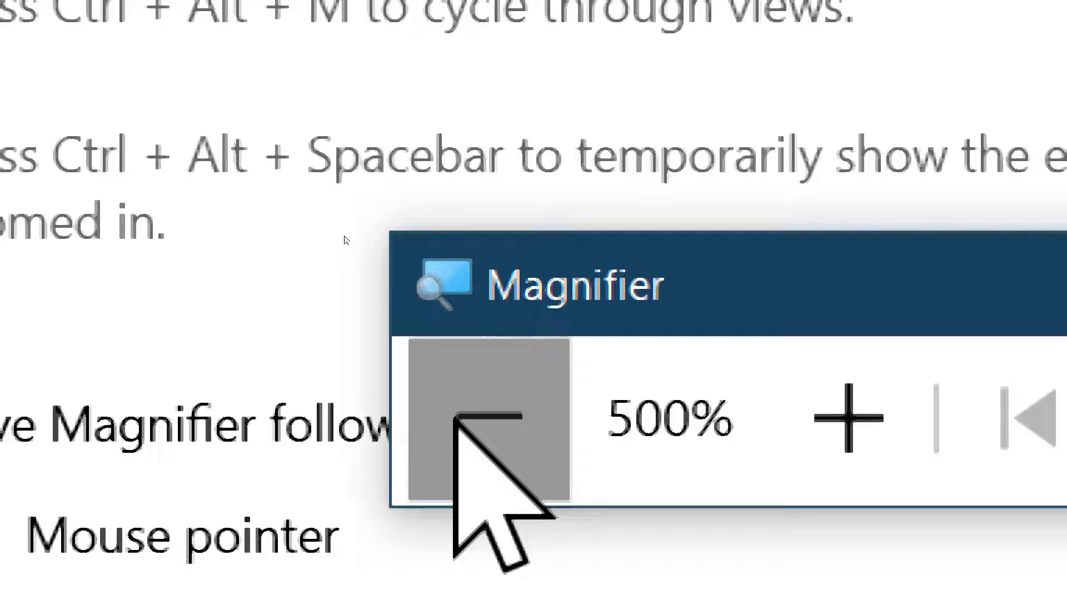
left_click(509, 389)
left_click(451, 415)
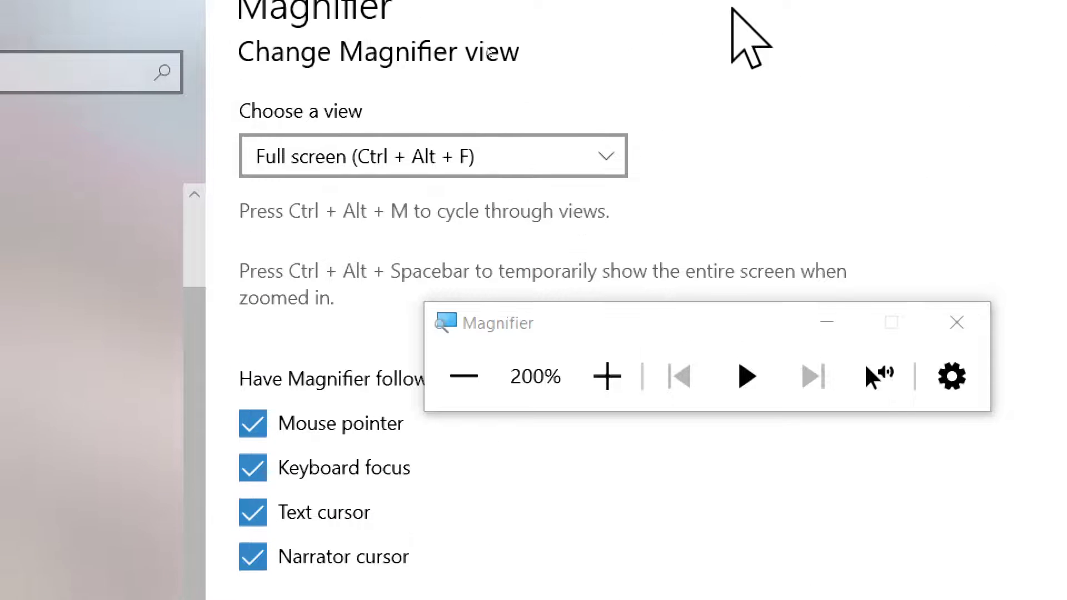
Step: Scroll up the Magnifier page and drag the toolbar down off the settings text
scroll(642, 287, "up", 5)
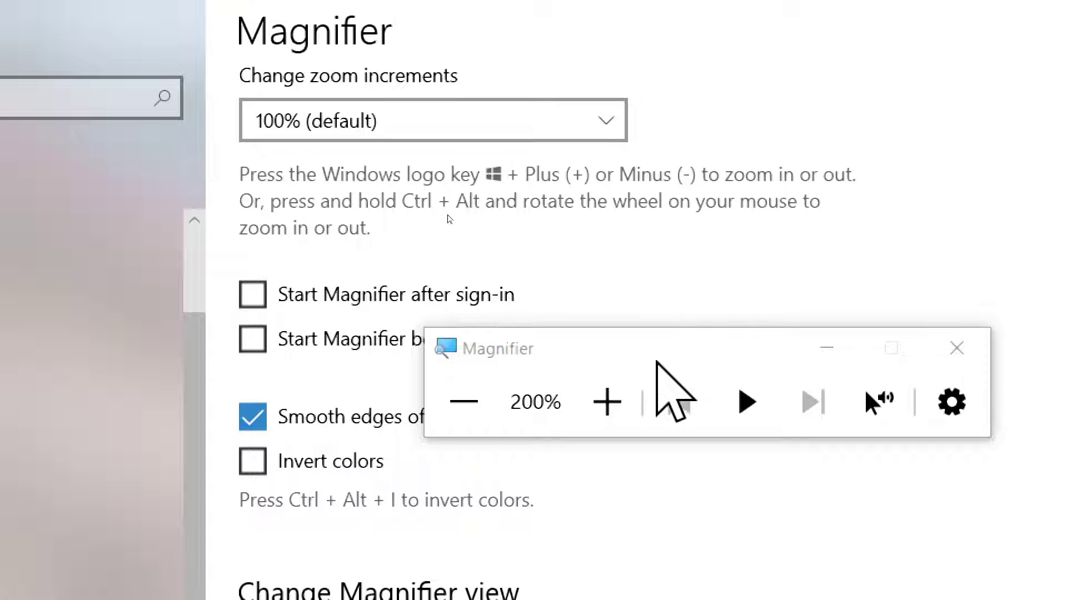
left_click_drag(657, 350, 712, 469)
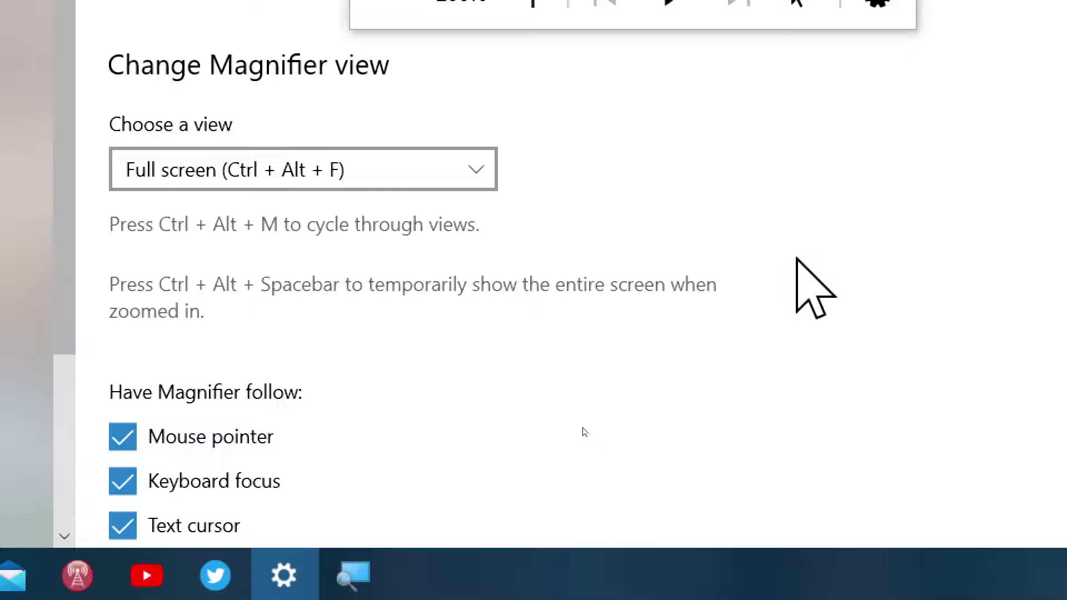
Step: Switch Magnifier off with Win+Esc and close Settings, returning to the normal-size waterfall desktop
key("super+Escape")
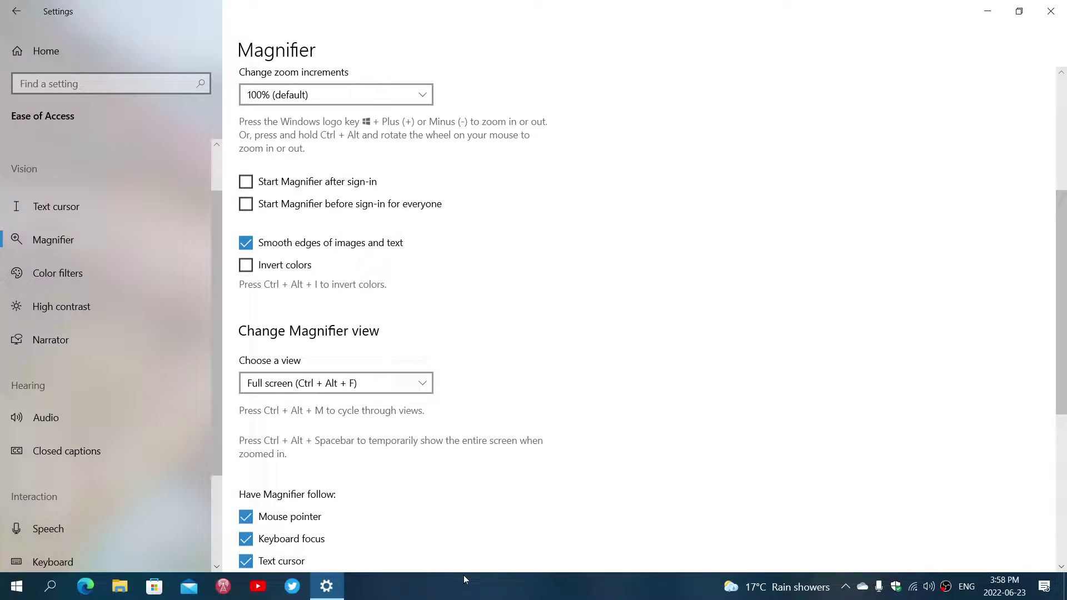
left_click(512, 594)
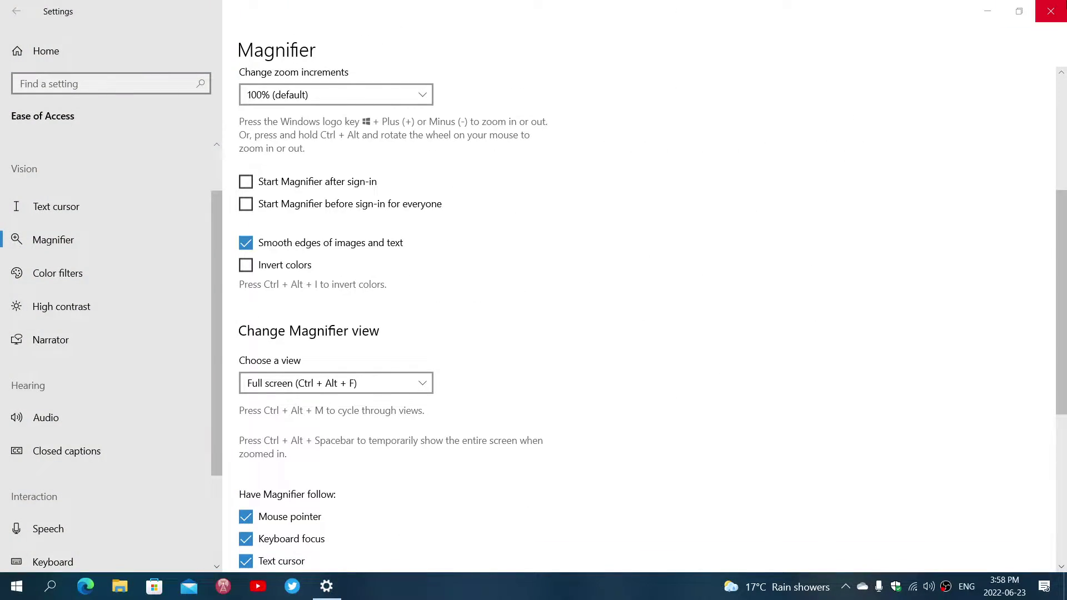
left_click(1049, 11)
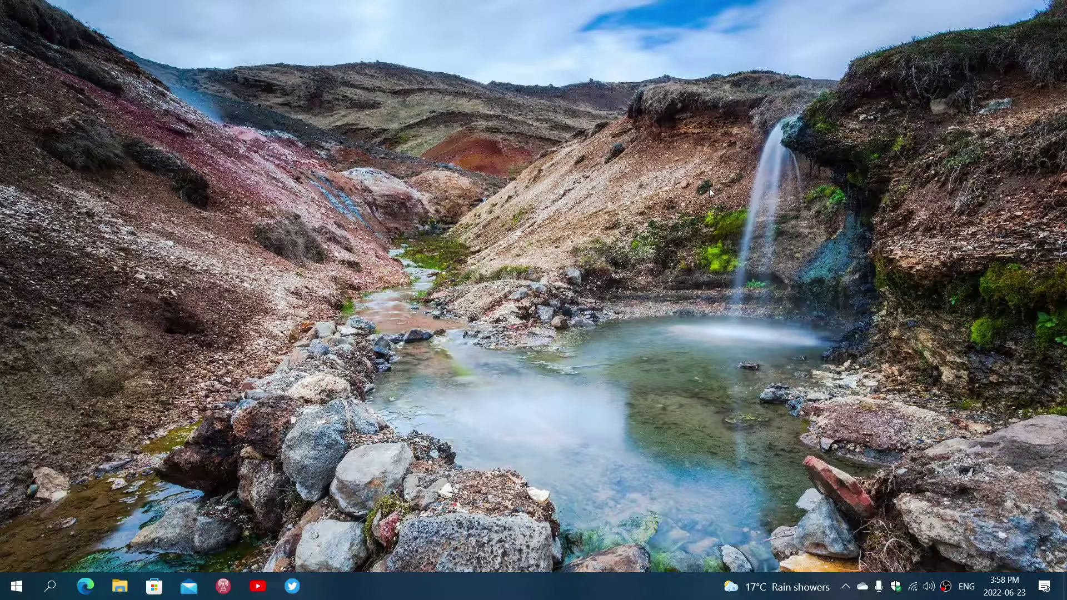